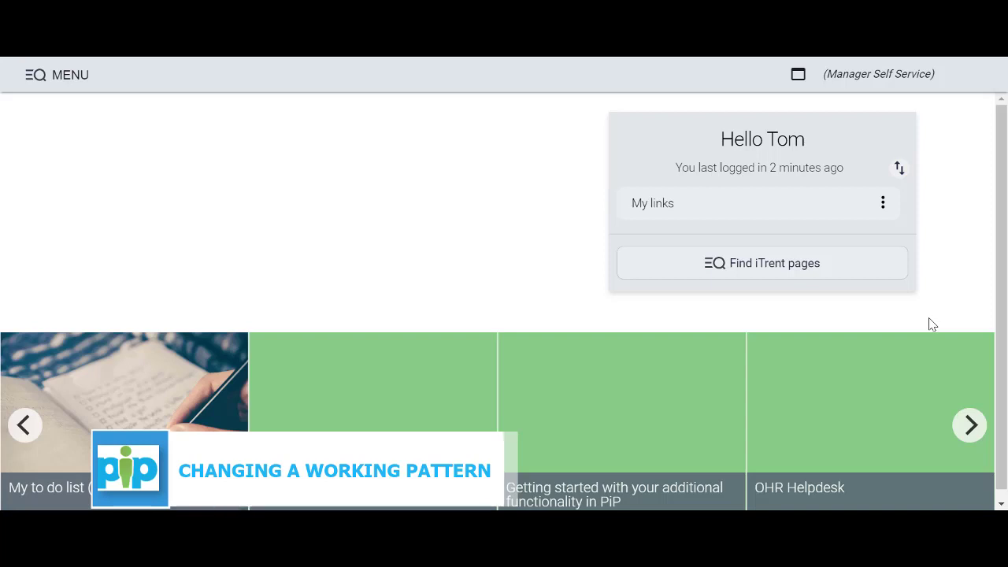
# Display the manager's list of people and open the first listed employee's profile.
pyautogui.click(794, 206)
pyautogui.click(787, 235)
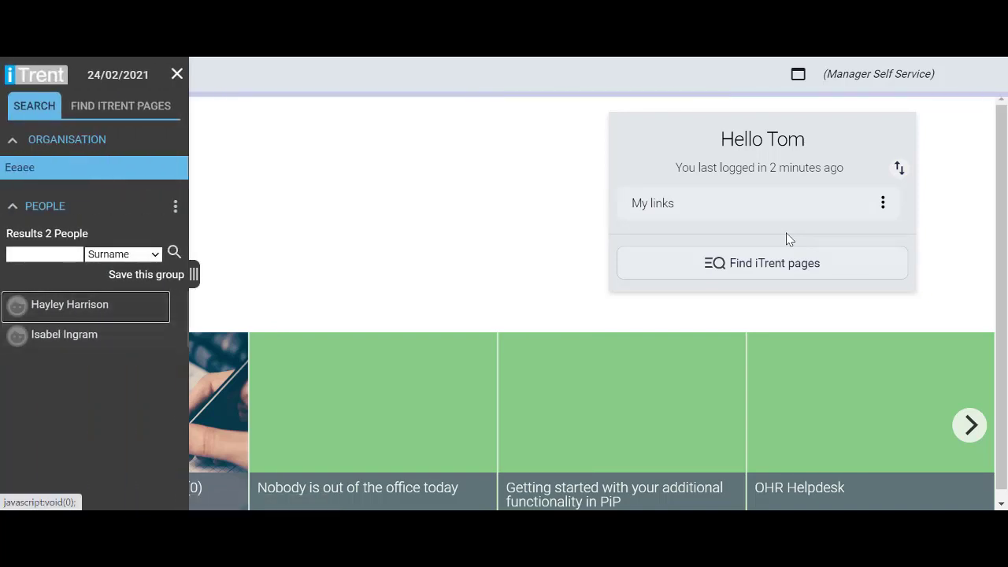
pyautogui.moveTo(134, 306)
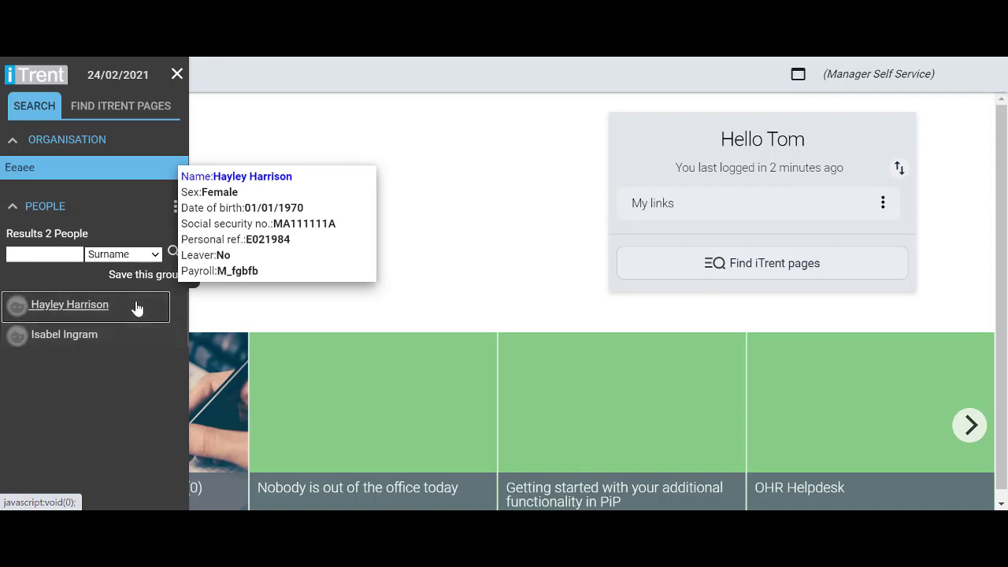
pyautogui.click(136, 306)
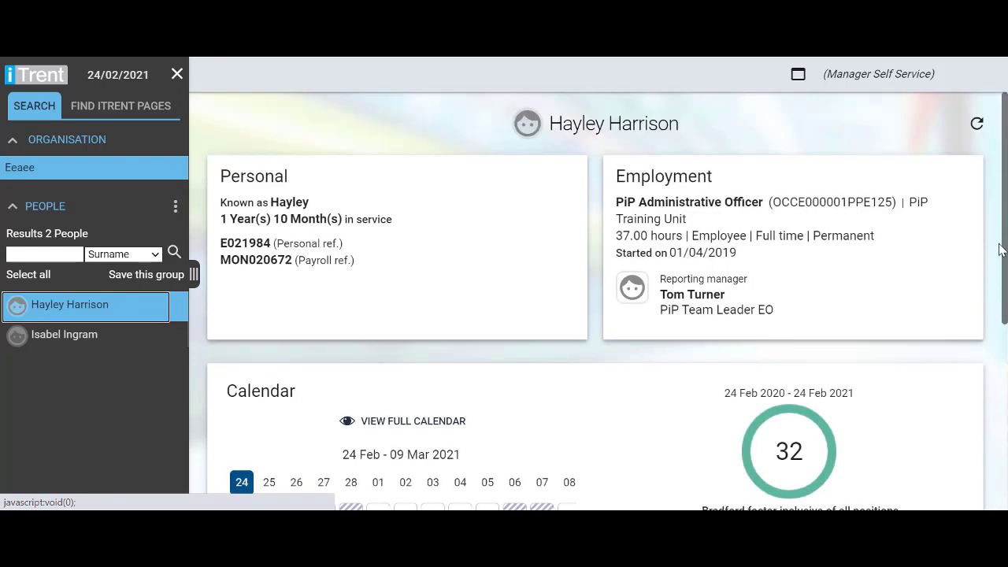
# Open the Change Working Pattern ONLY form from the employee's Employment Information links.
pyautogui.moveTo(1005, 249); pyautogui.dragTo(1006, 440)
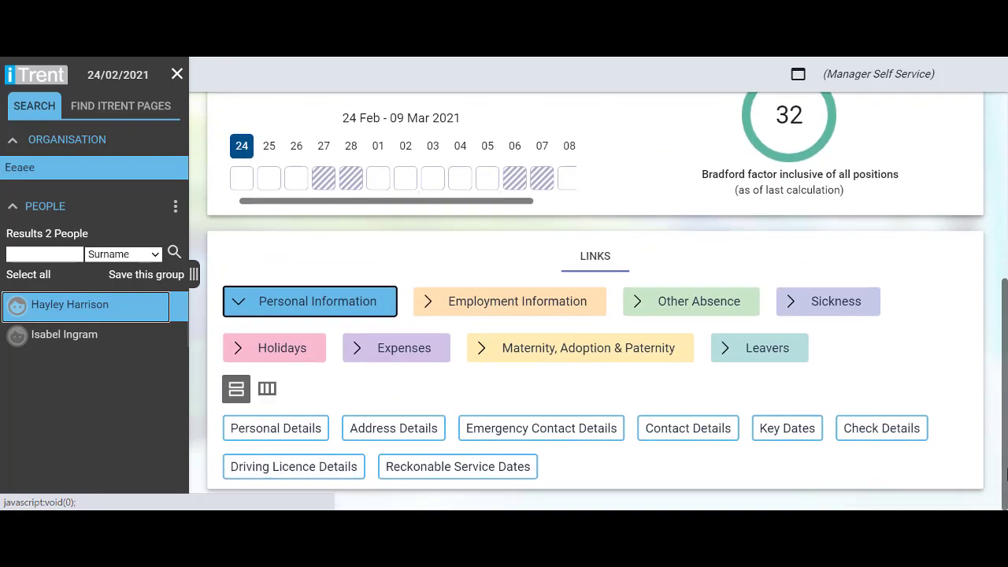
pyautogui.click(591, 298)
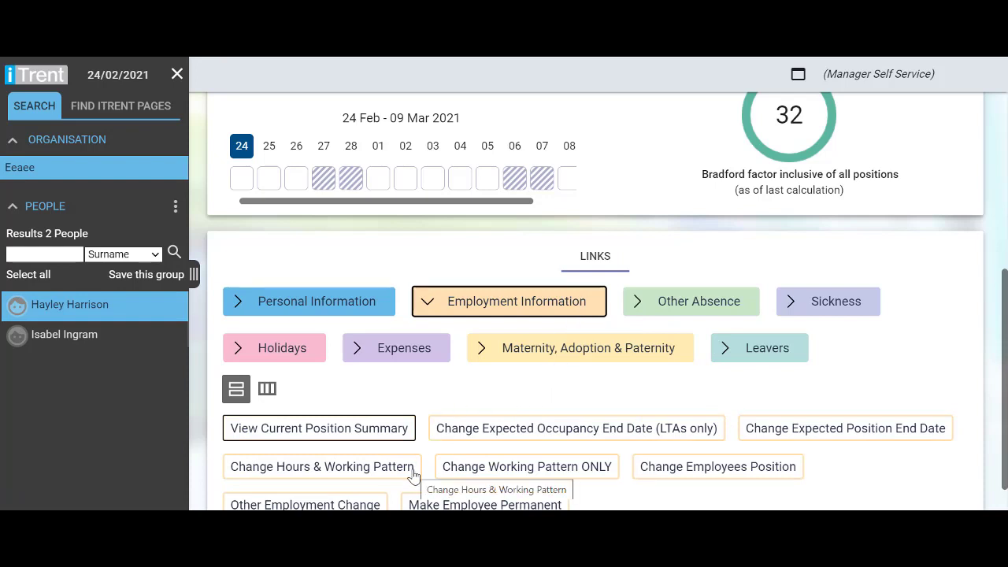
pyautogui.click(526, 466)
pyautogui.scroll(-1, 526, 482)
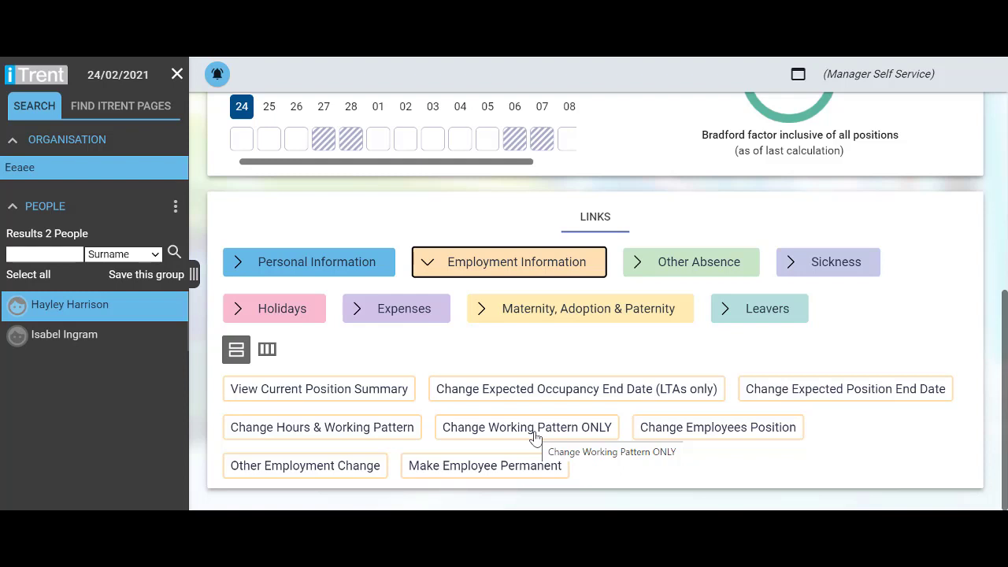
pyautogui.click(534, 429)
pyautogui.click(534, 429)
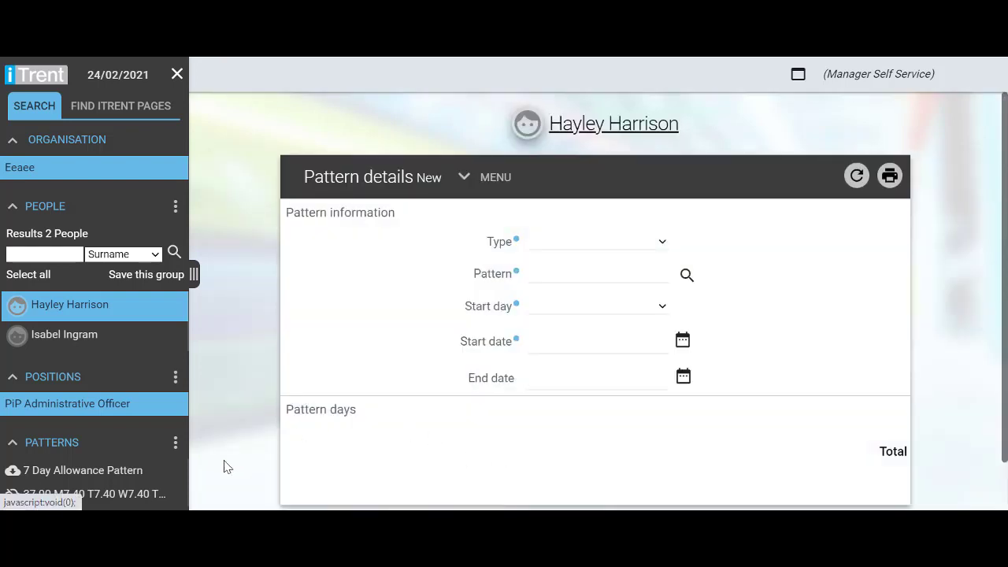
# Open the employee's existing 37.00 M7:40 working pattern and review its contractual hours and daily hours.
pyautogui.moveTo(150, 494)
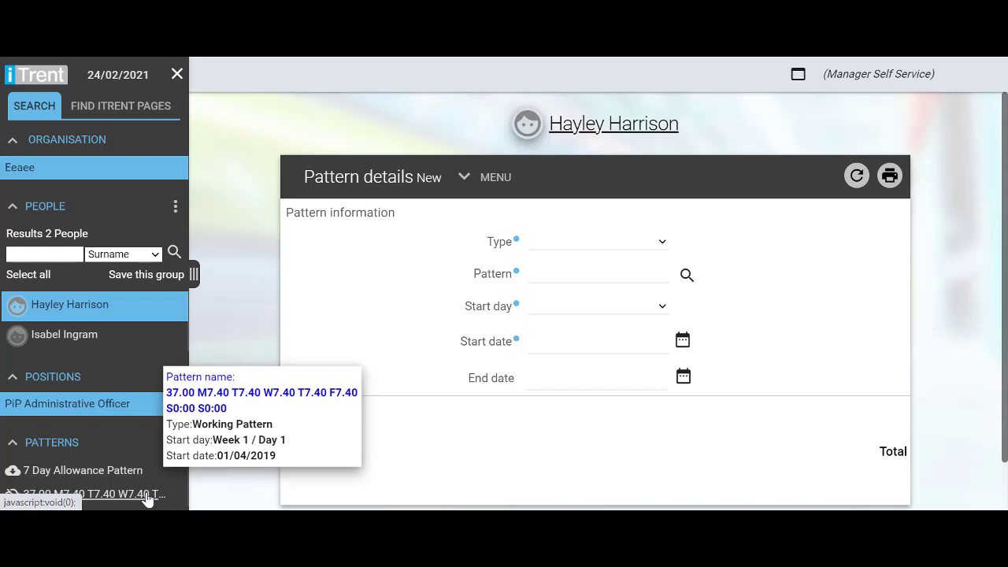
pyautogui.click(85, 496)
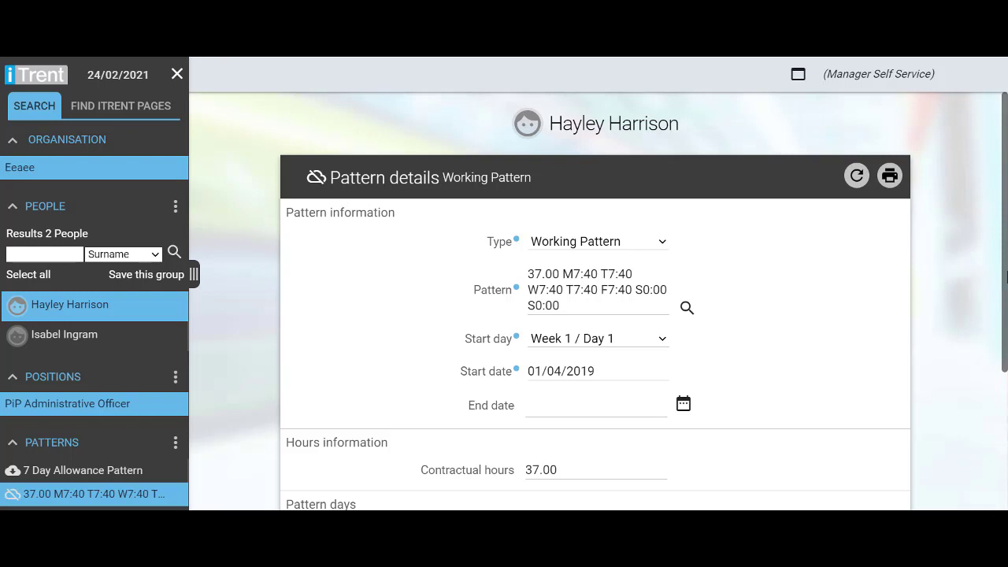
pyautogui.moveTo(1007, 275); pyautogui.dragTo(1007, 426)
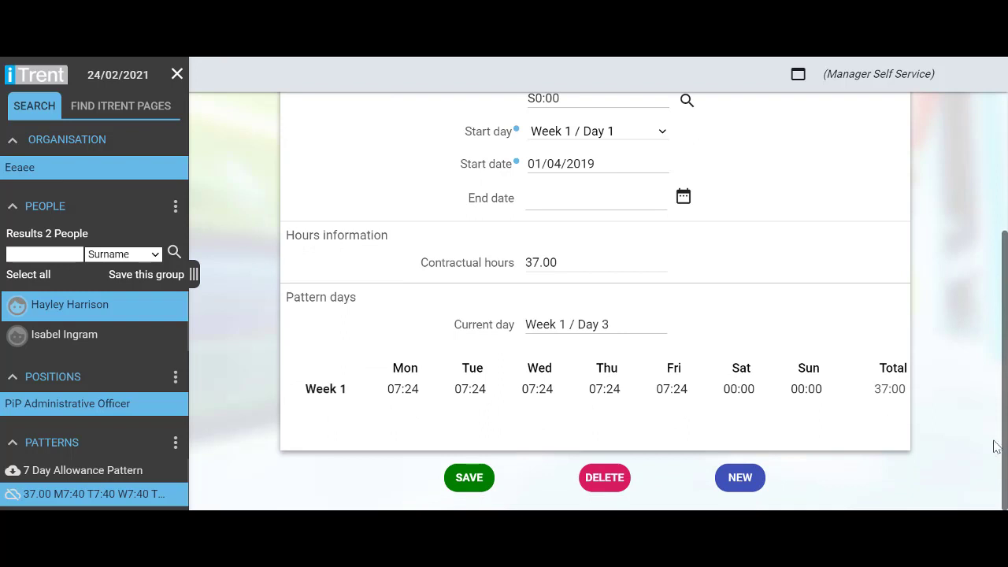
# Start a new pattern record for the employee and set its type to Working Pattern.
pyautogui.click(745, 482)
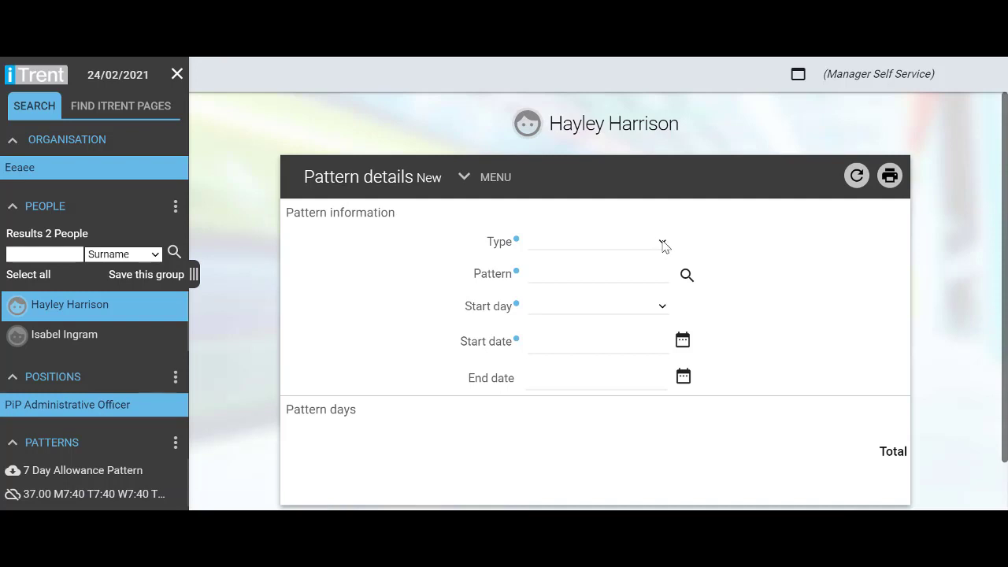
pyautogui.click(662, 245)
pyautogui.click(660, 275)
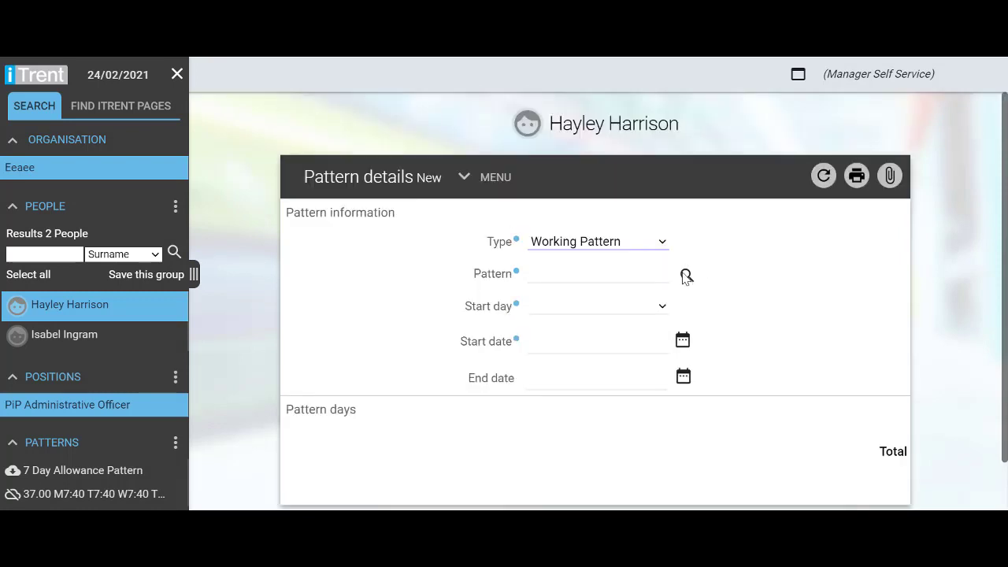
# Search pattern names for 37 and choose 37.00 M0:00 T7:50 W7:50 T7:50 F7:50 S7:00 S0:00.
pyautogui.click(686, 274)
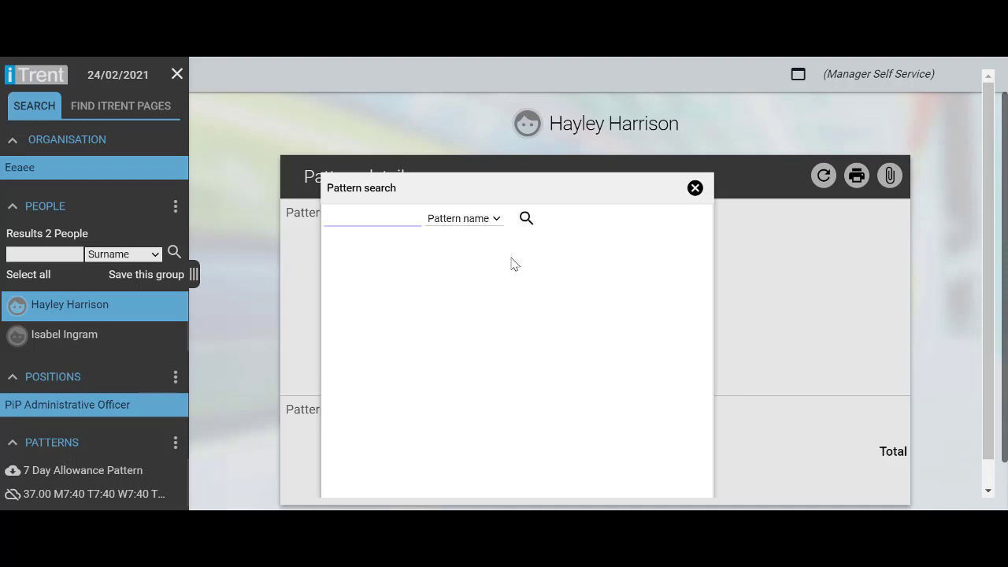
pyautogui.write('37')
pyautogui.click(526, 218)
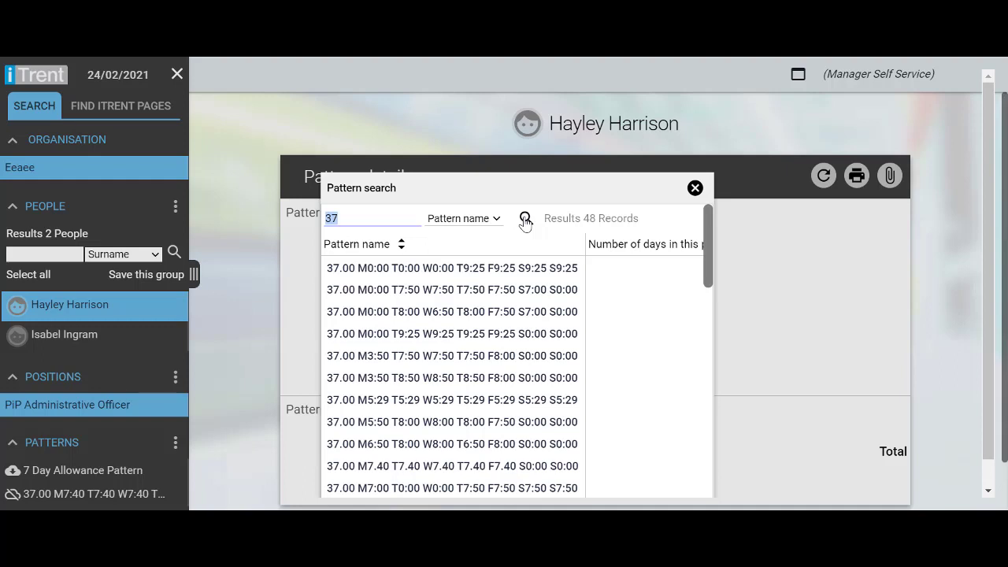
pyautogui.click(526, 290)
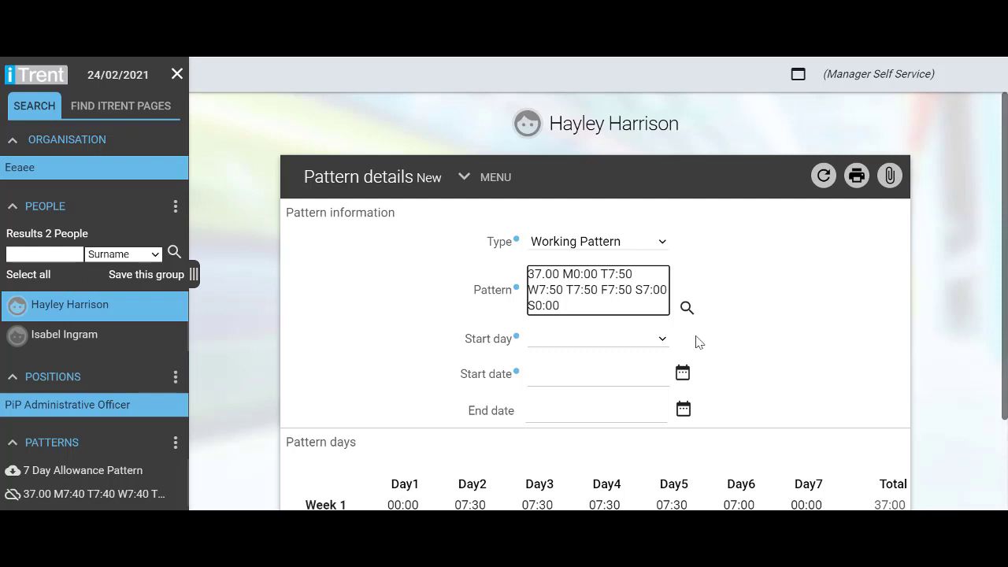
# Set the pattern's start date to 01/03/2021 and its start day to Week 1 / Day 1.
pyautogui.click(682, 375)
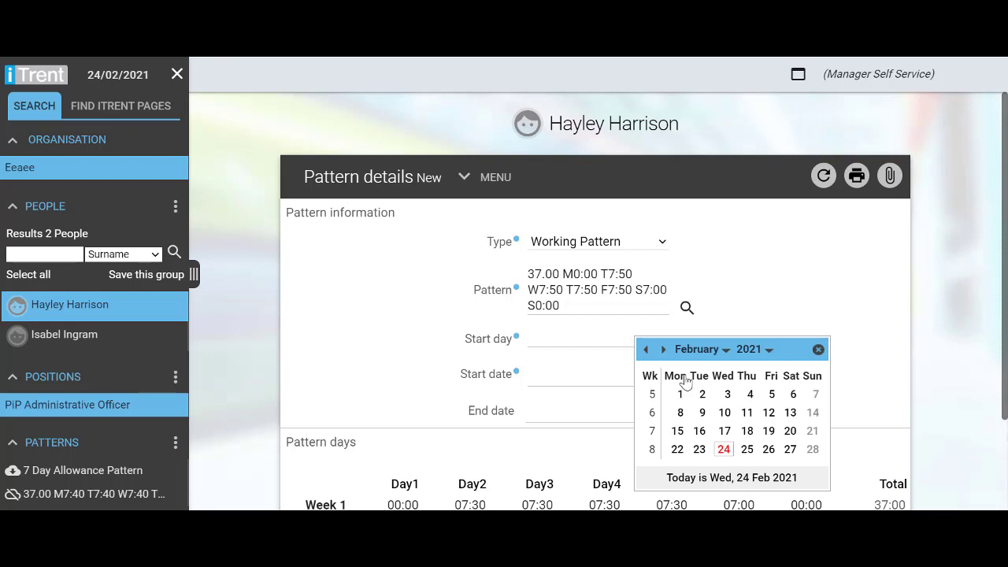
pyautogui.click(728, 353)
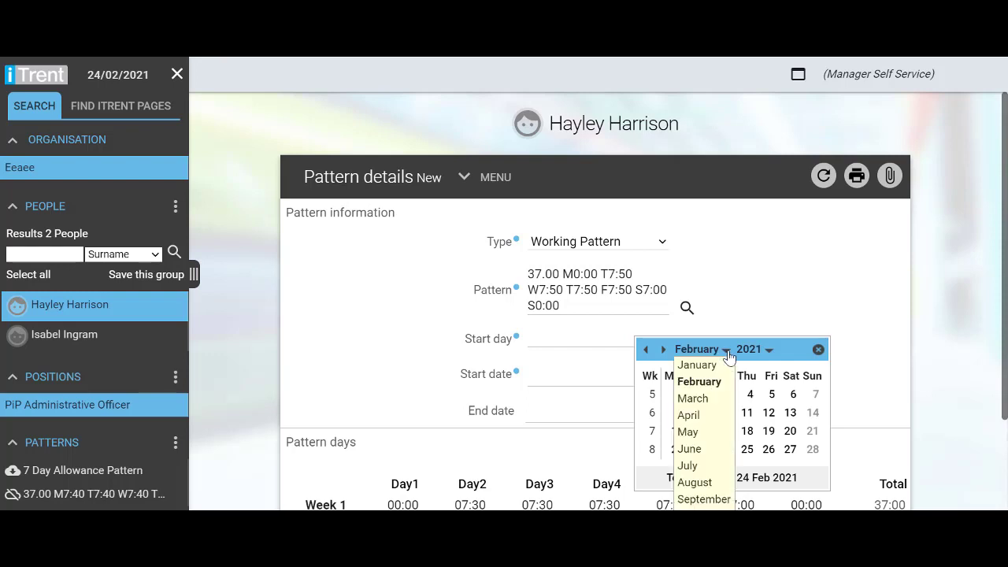
pyautogui.click(707, 400)
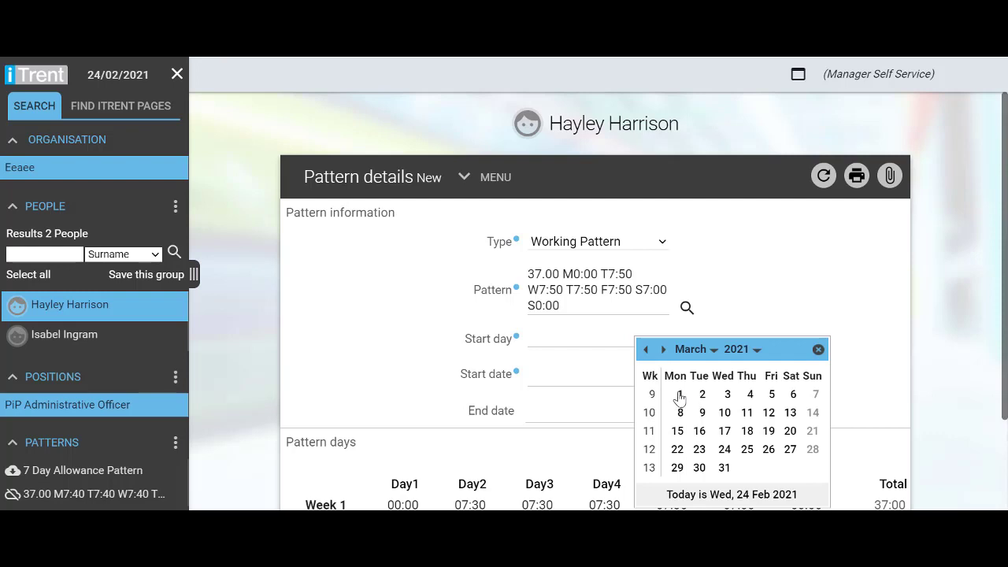
pyautogui.click(679, 396)
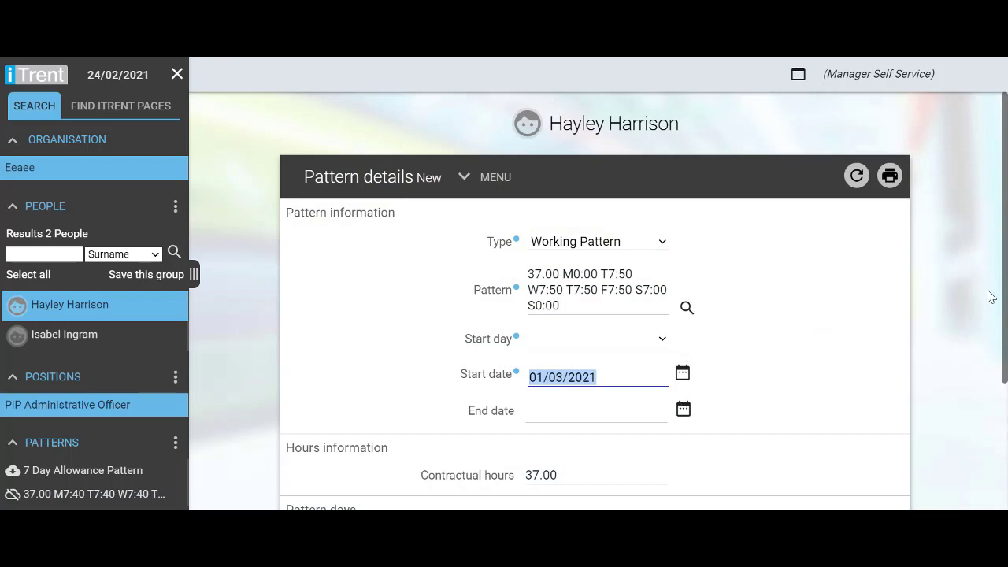
pyautogui.moveTo(1005, 283); pyautogui.dragTo(743, 383)
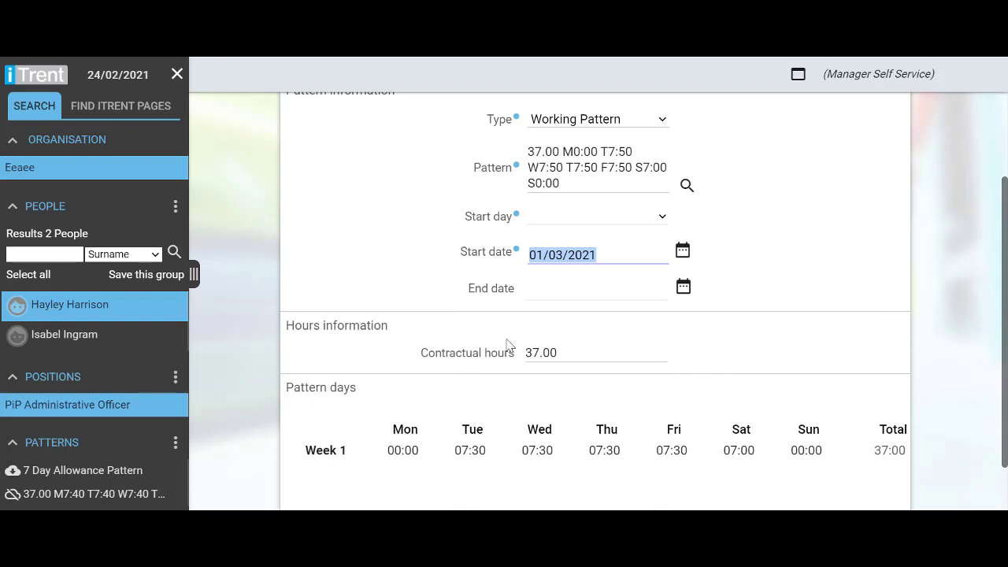
pyautogui.click(663, 221)
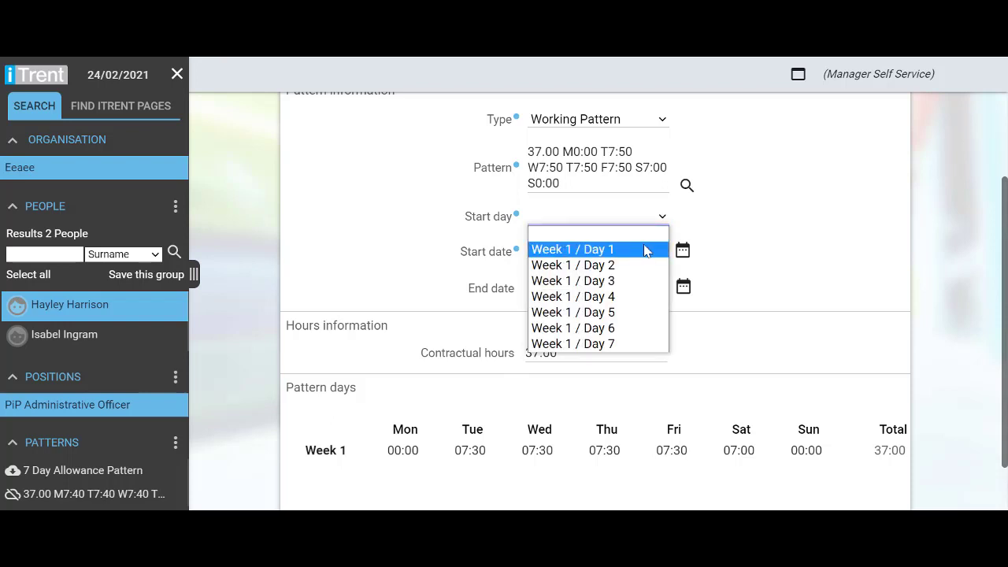
pyautogui.click(644, 250)
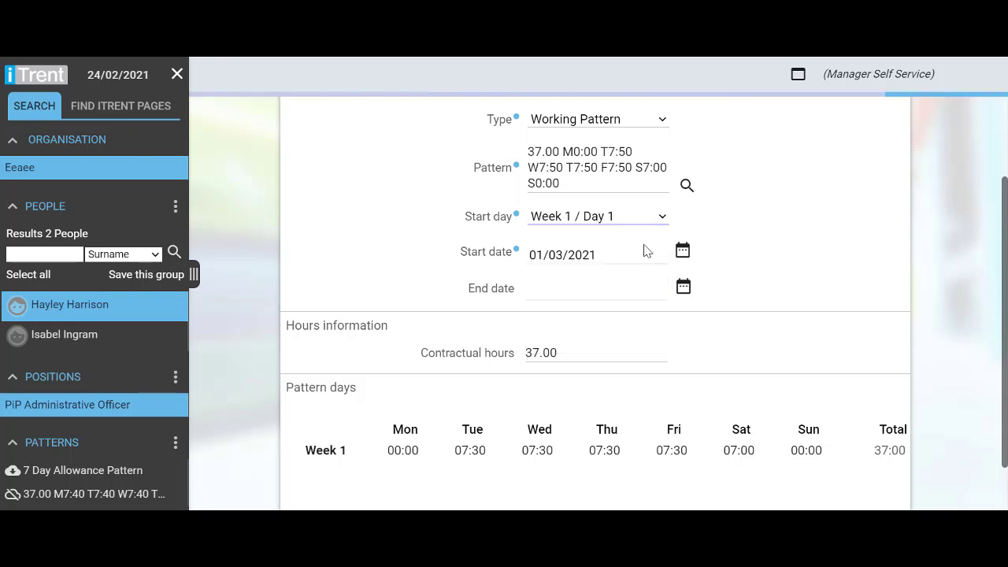
# Check the completed pattern details and save the new working pattern.
pyautogui.scroll(2, 645, 250)
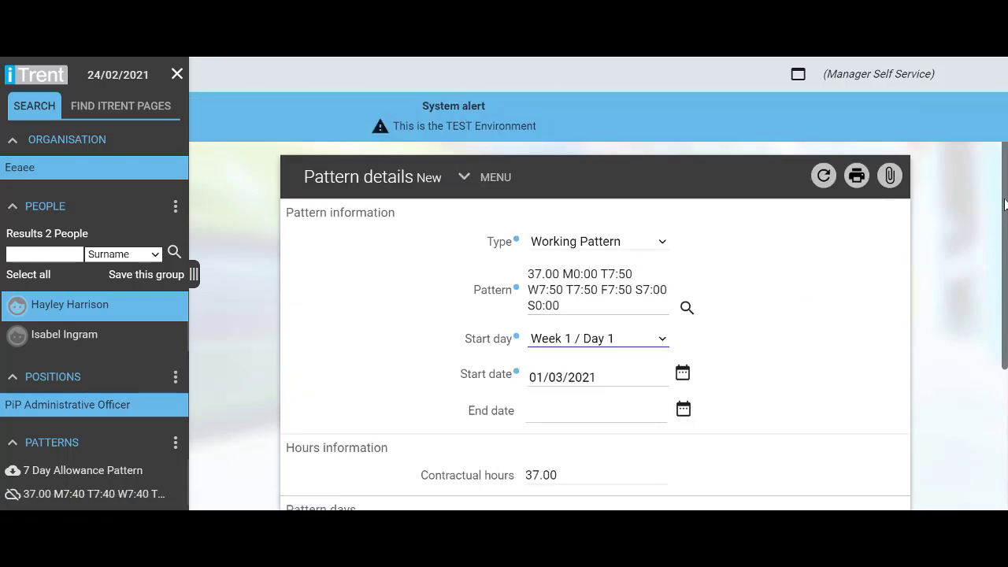
pyautogui.scroll(-3, 1005, 205)
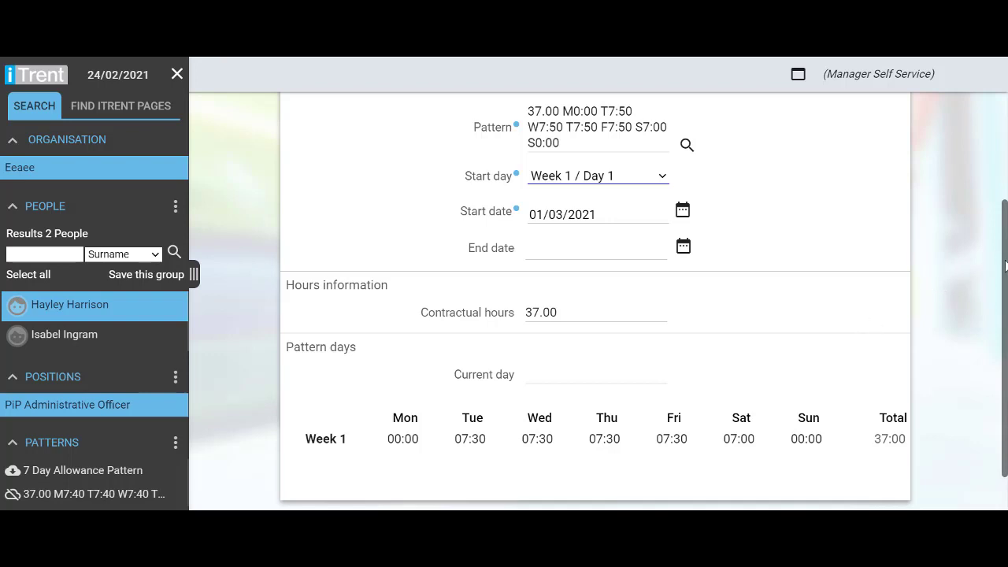
pyautogui.moveTo(1005, 272); pyautogui.dragTo(1006, 369)
pyautogui.click(607, 485)
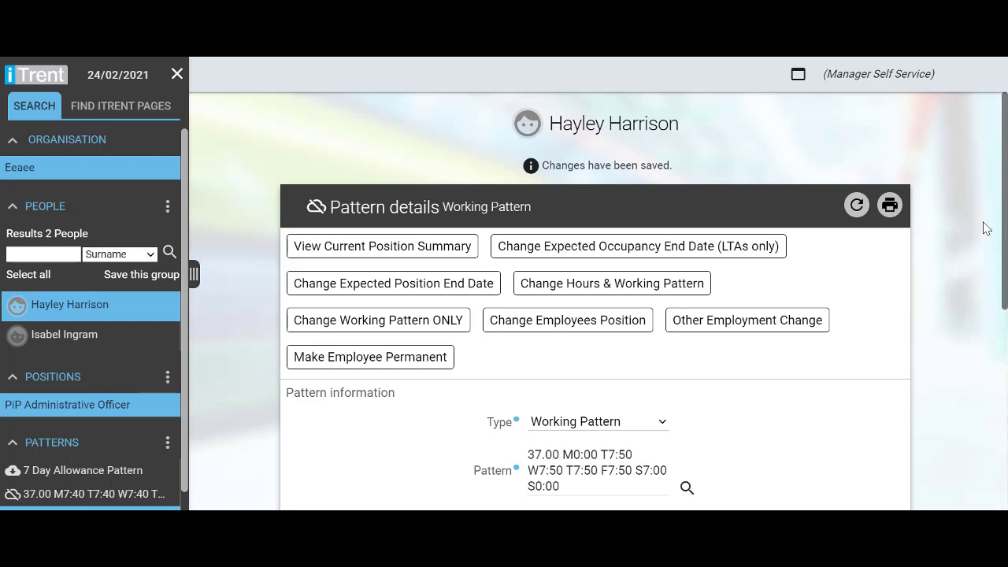
# Return to the employee's profile and open Holiday Calculation from the Holidays links.
pyautogui.click(641, 128)
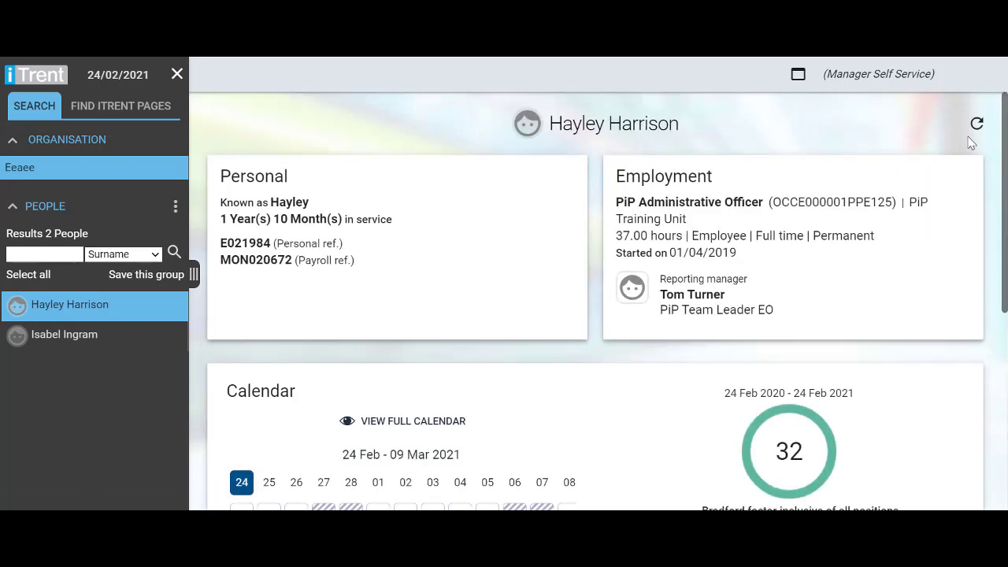
pyautogui.moveTo(1005, 147); pyautogui.dragTo(1005, 364)
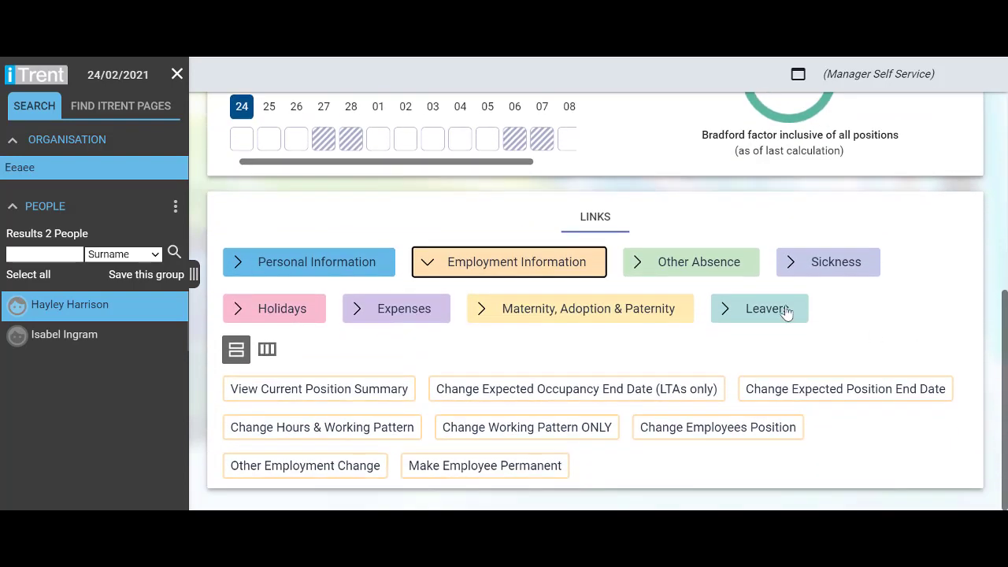
pyautogui.click(299, 312)
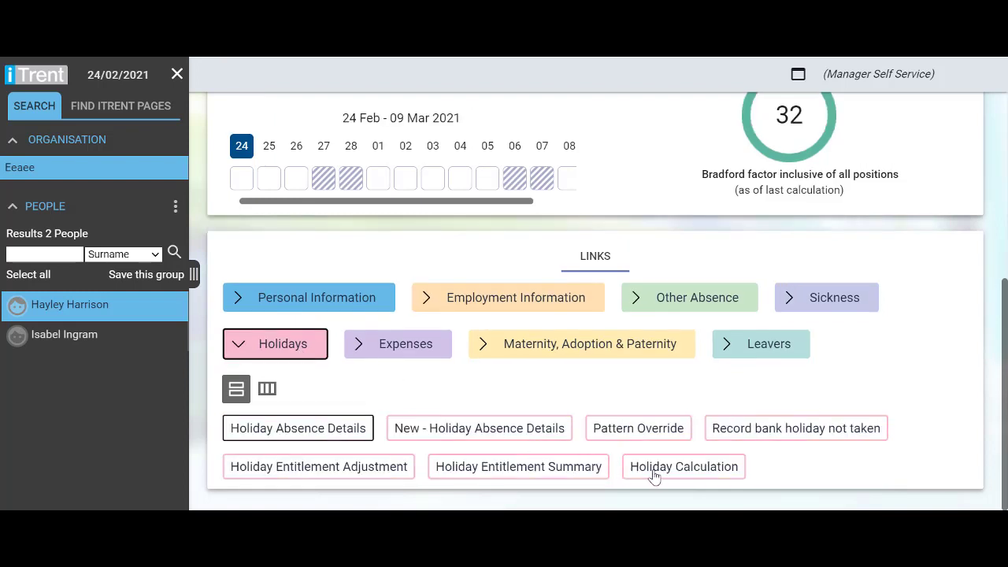
pyautogui.click(684, 474)
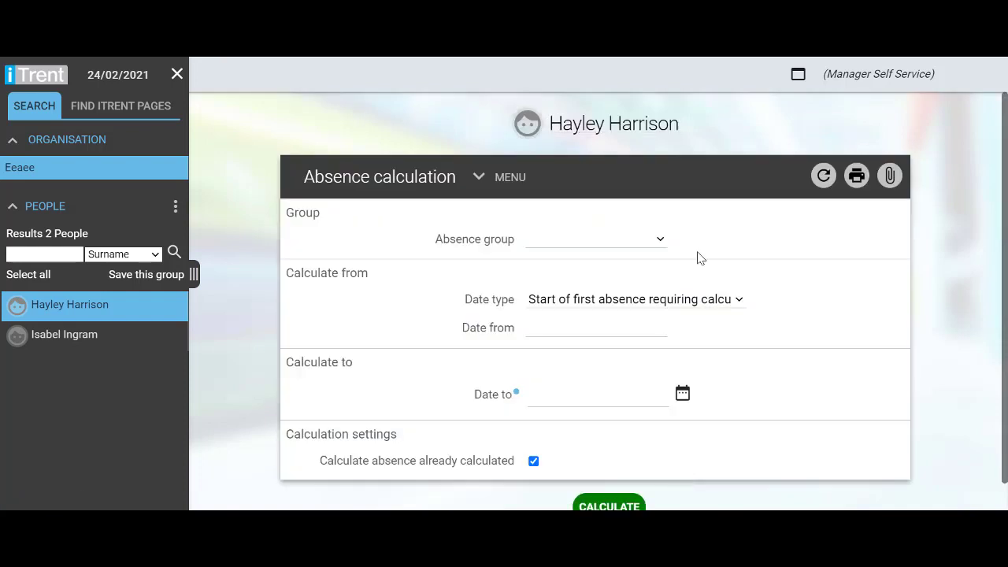
# Set the absence group to Holiday and the calculation's date type to Manually input date.
pyautogui.click(660, 241)
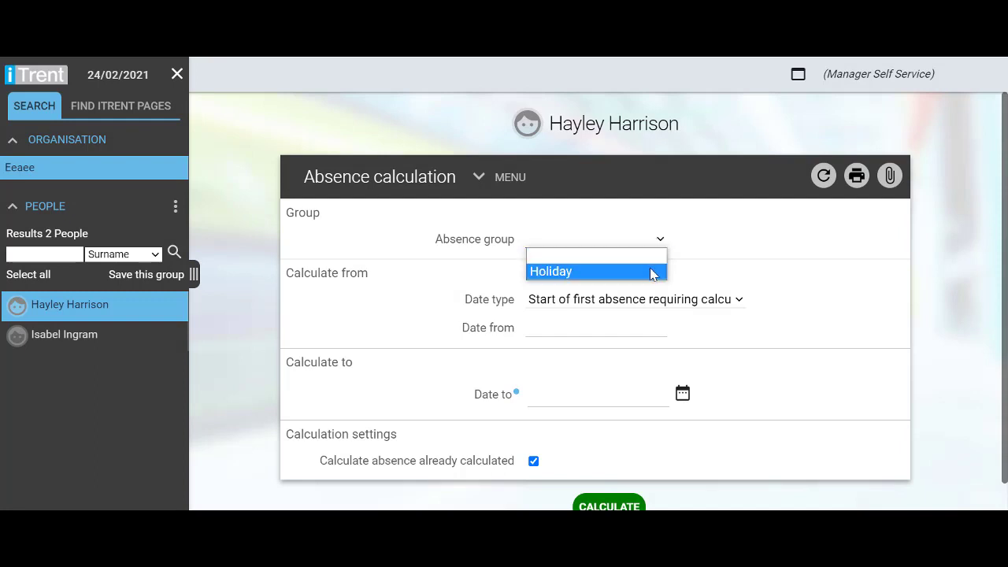
pyautogui.click(652, 272)
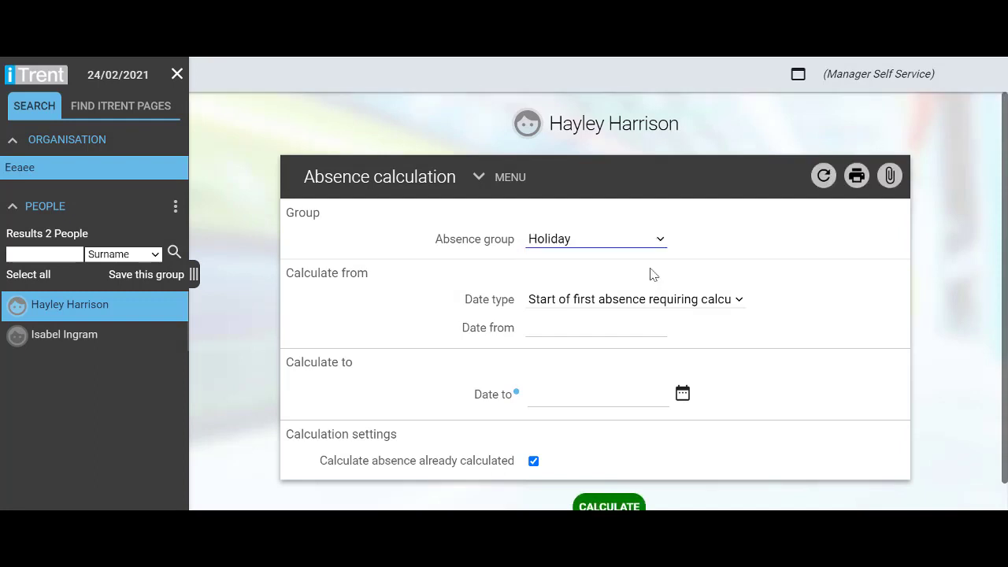
pyautogui.click(736, 302)
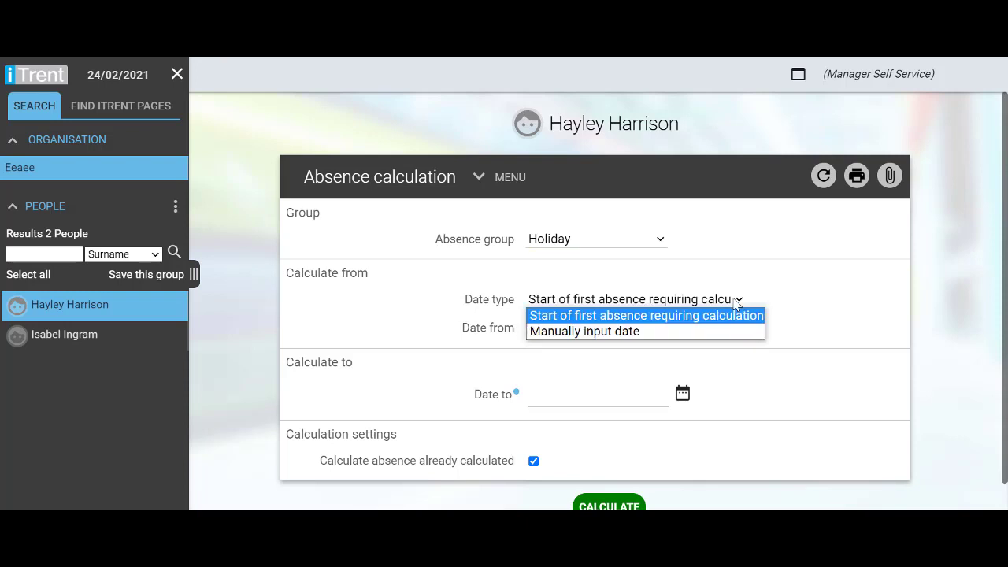
pyautogui.click(637, 331)
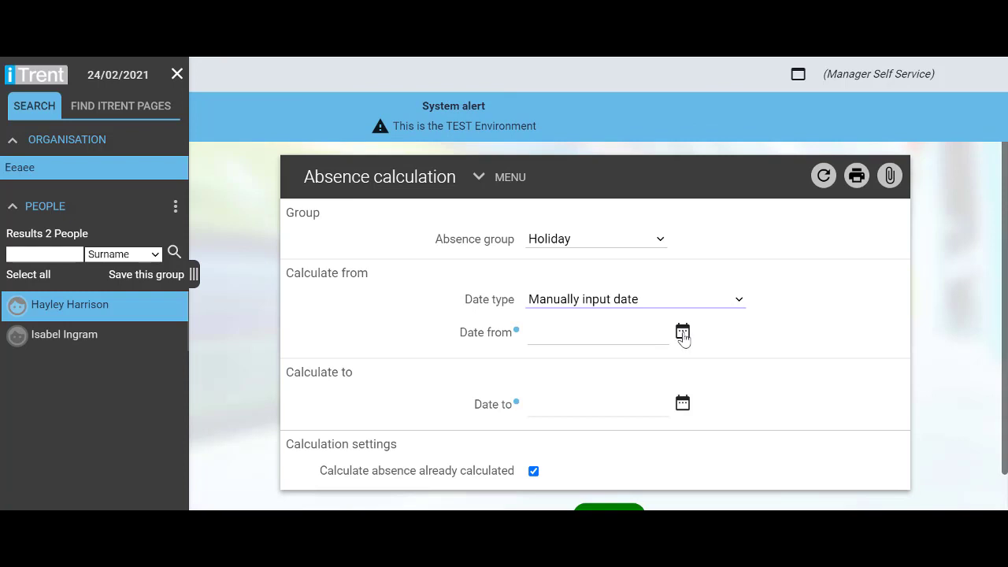
# Set the absence calculation's Date from to 01/04/2020.
pyautogui.click(682, 332)
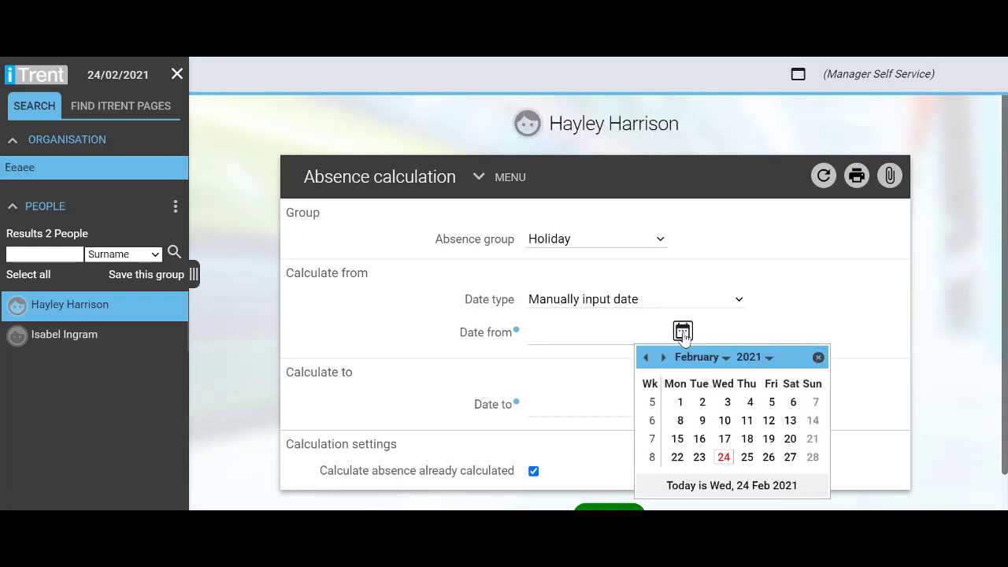
pyautogui.click(725, 360)
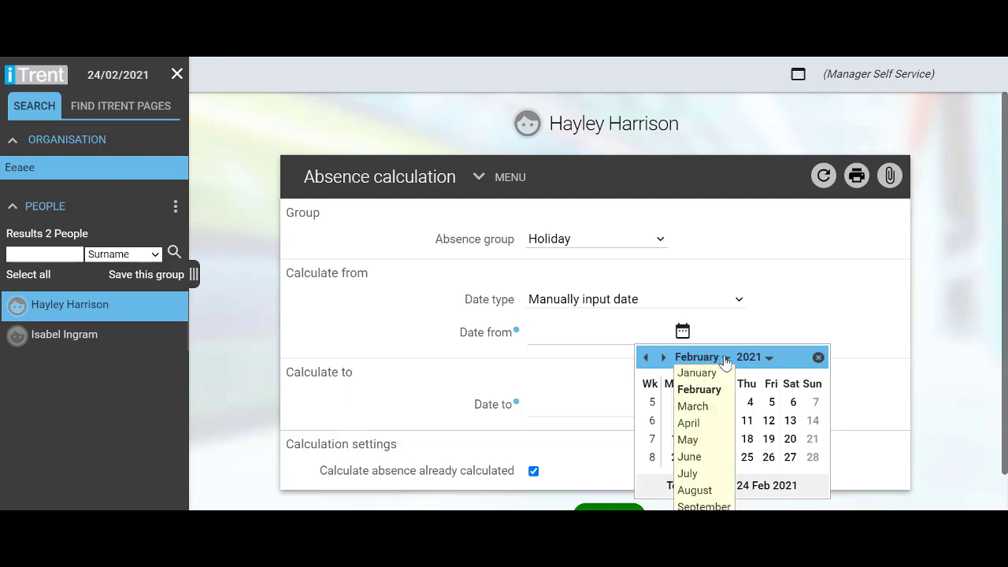
pyautogui.click(715, 424)
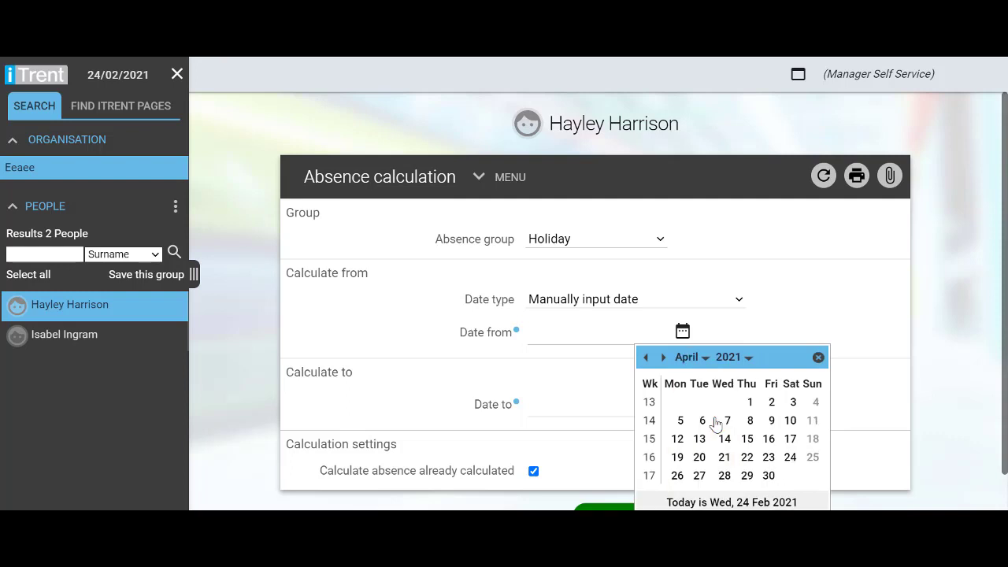
pyautogui.click(748, 363)
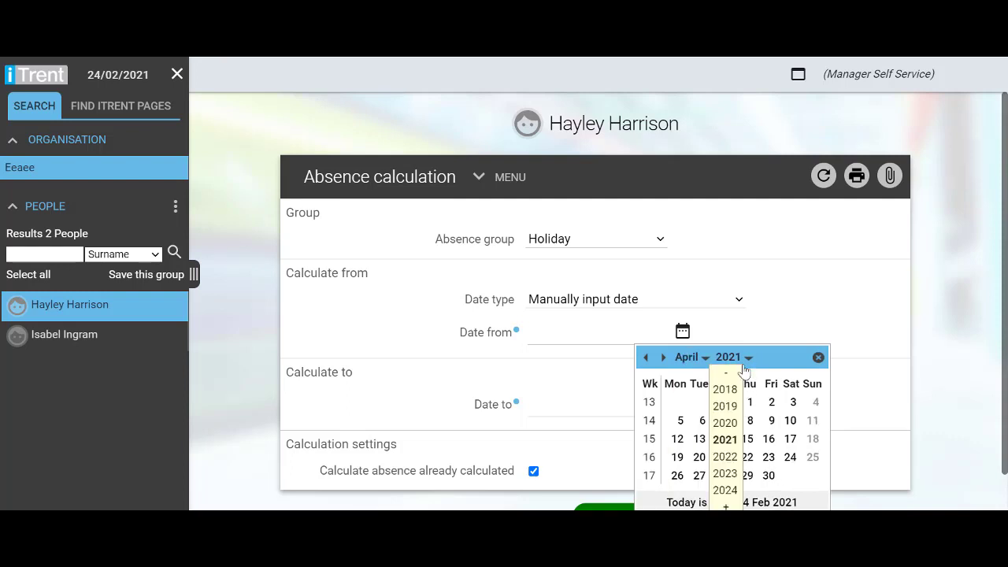
pyautogui.click(733, 424)
pyautogui.click(730, 403)
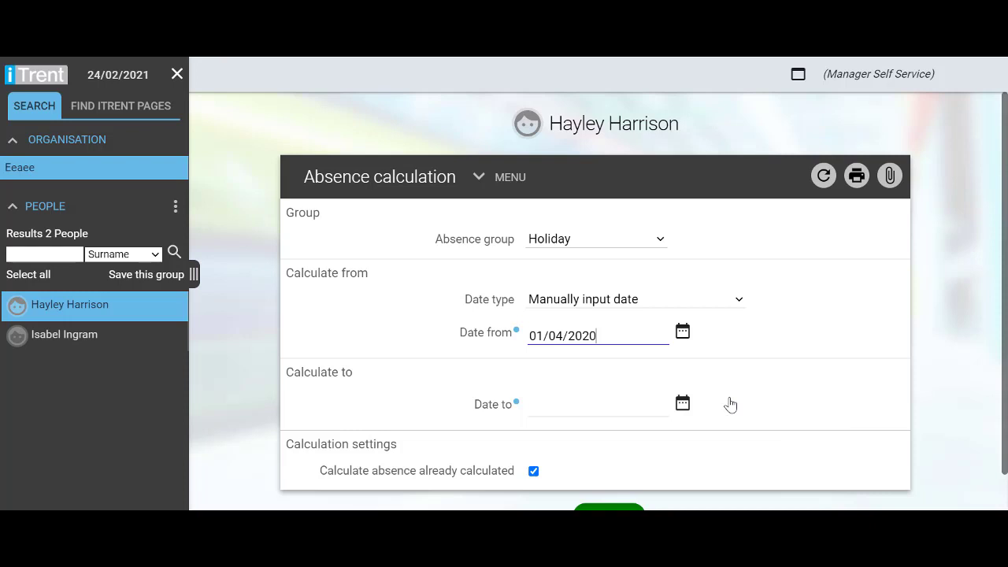
# Set the absence calculation's Date to to 31/03/2021 and run the holiday calculation.
pyautogui.click(683, 404)
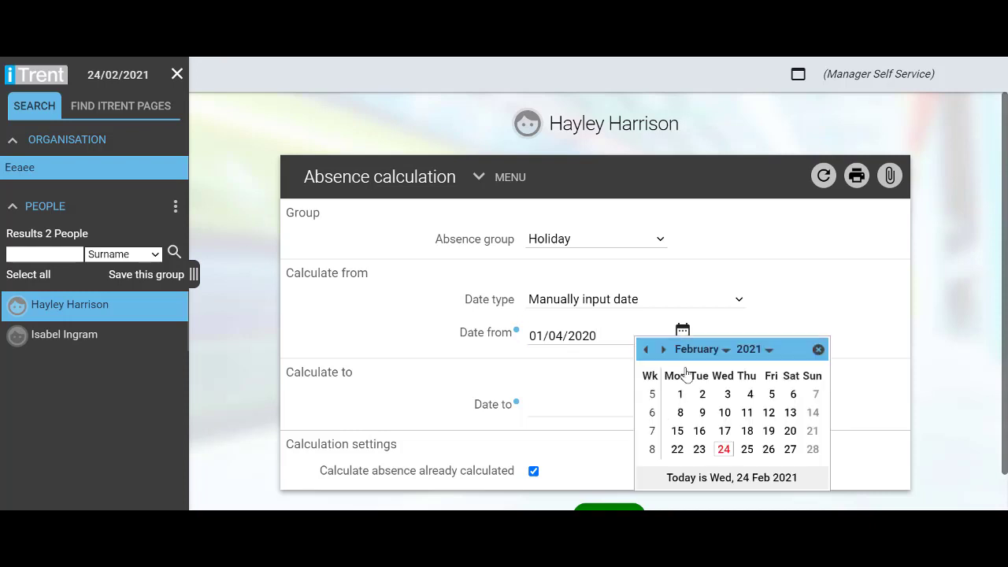
pyautogui.click(710, 352)
pyautogui.click(705, 401)
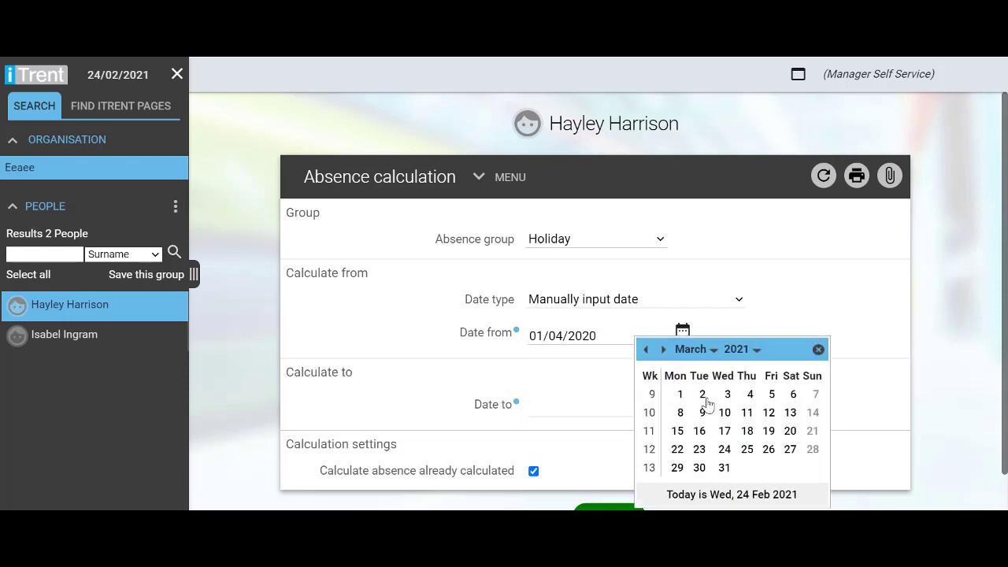
pyautogui.click(724, 468)
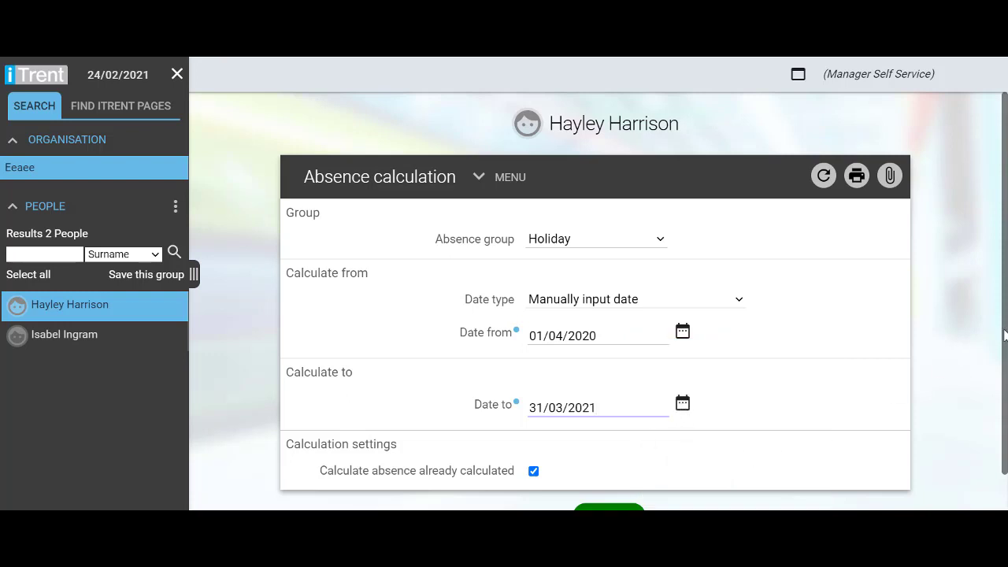
pyautogui.scroll(-1, 1004, 336)
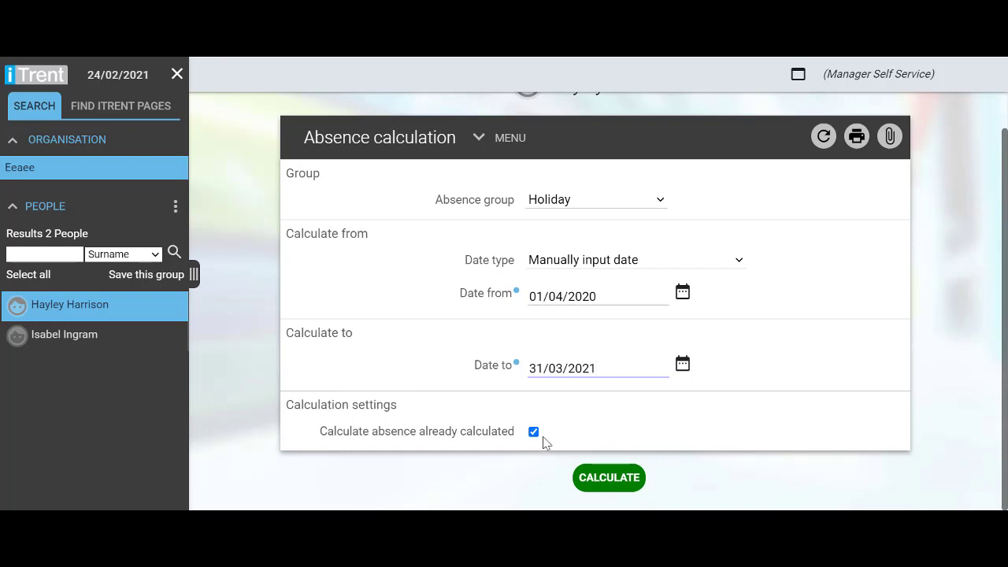
pyautogui.click(613, 482)
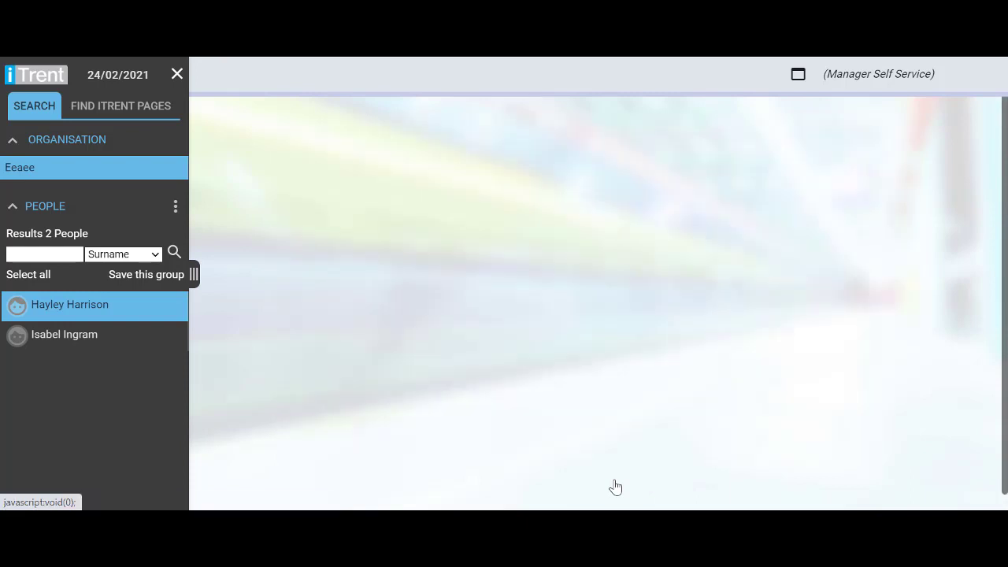